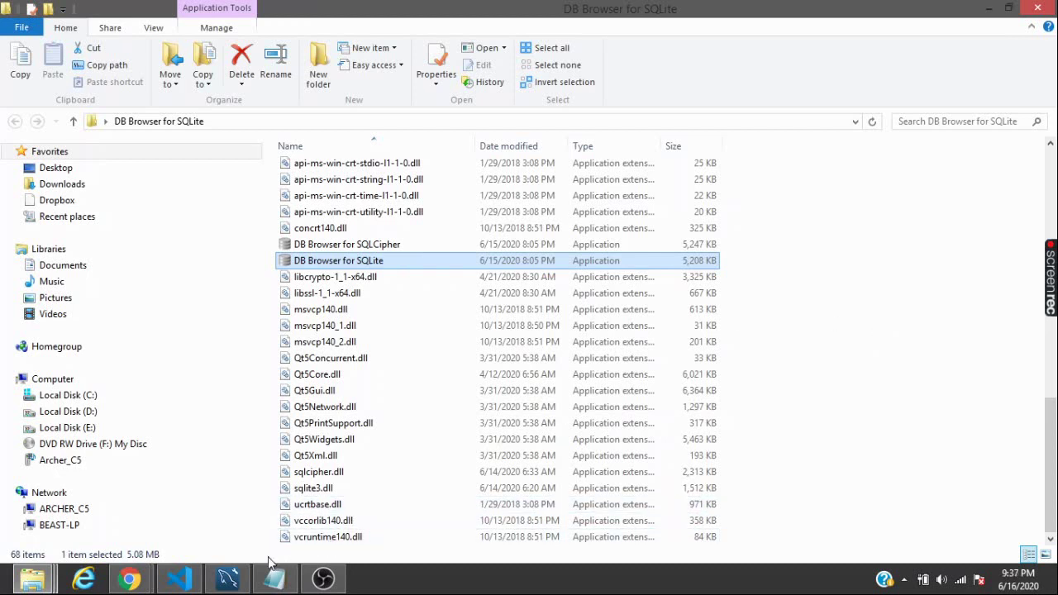
Bring forward the browser window showing the DB Browser for SQLite 3.12.0 release page
mouse_move(147, 585)
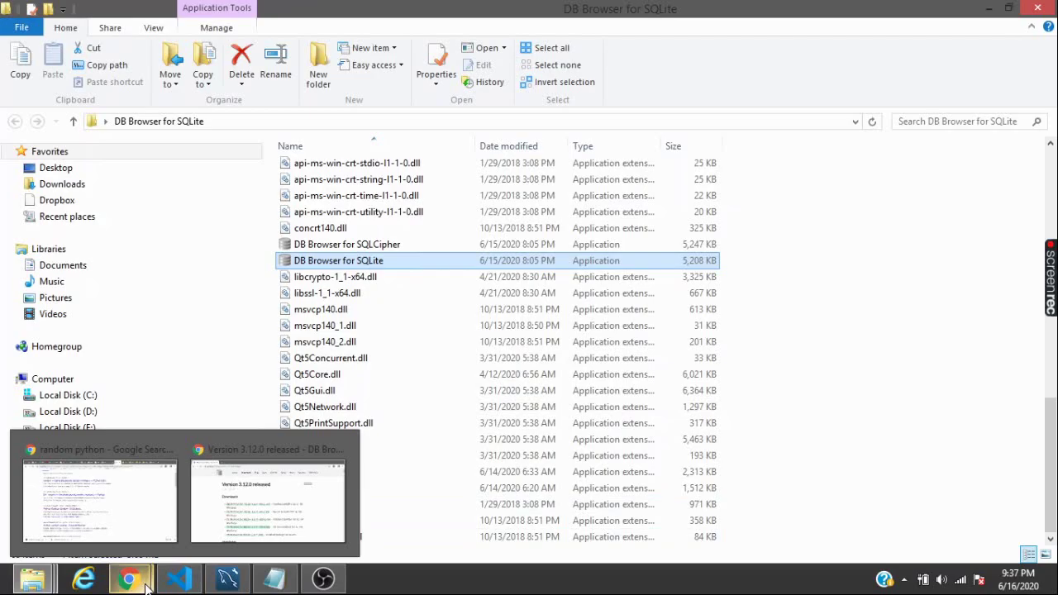
click(219, 524)
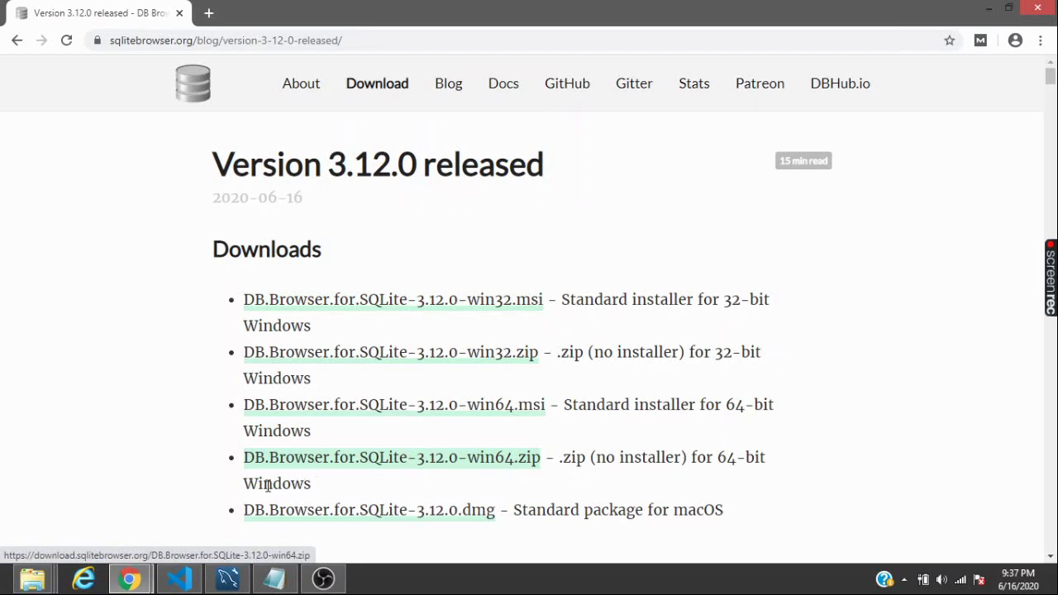
Return to the File Explorer window listing the DB Browser for SQLite program folder
mouse_move(33, 579)
click(652, 513)
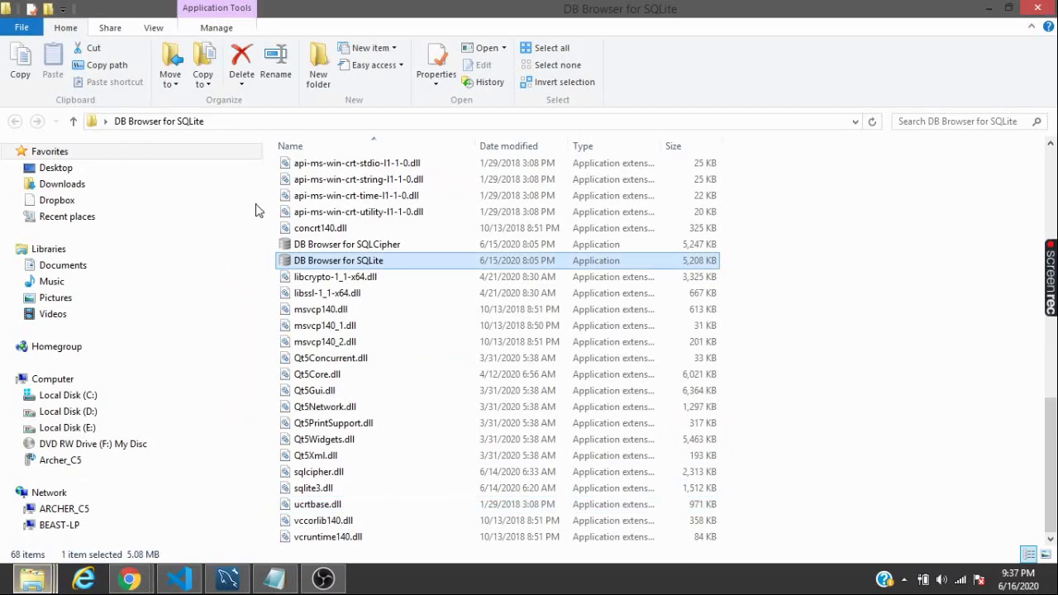
Launch DB Browser for SQLite.exe from its program folder
click(905, 259)
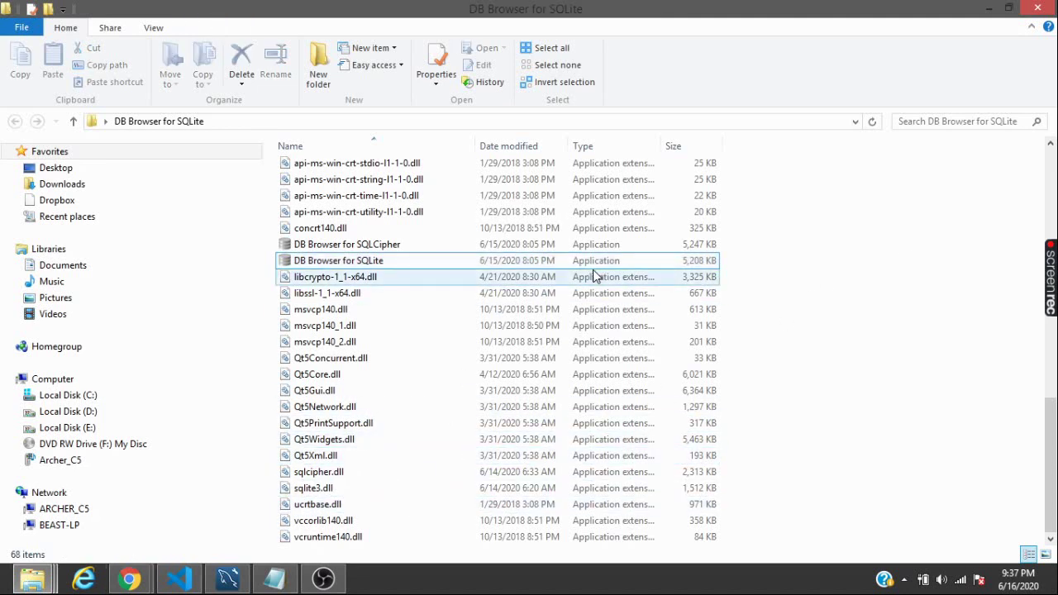
click(591, 263)
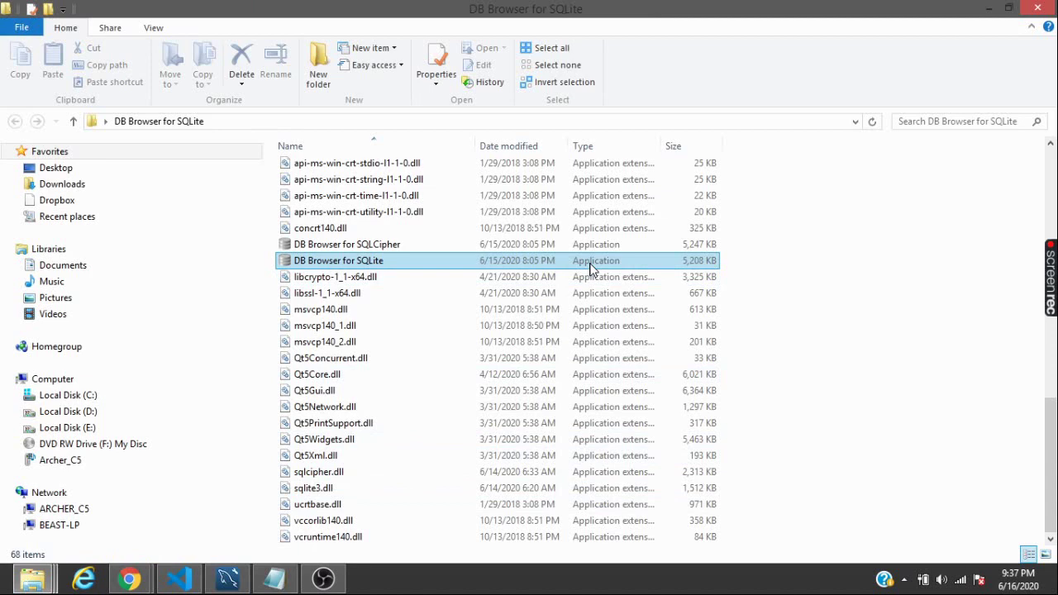
click(591, 263)
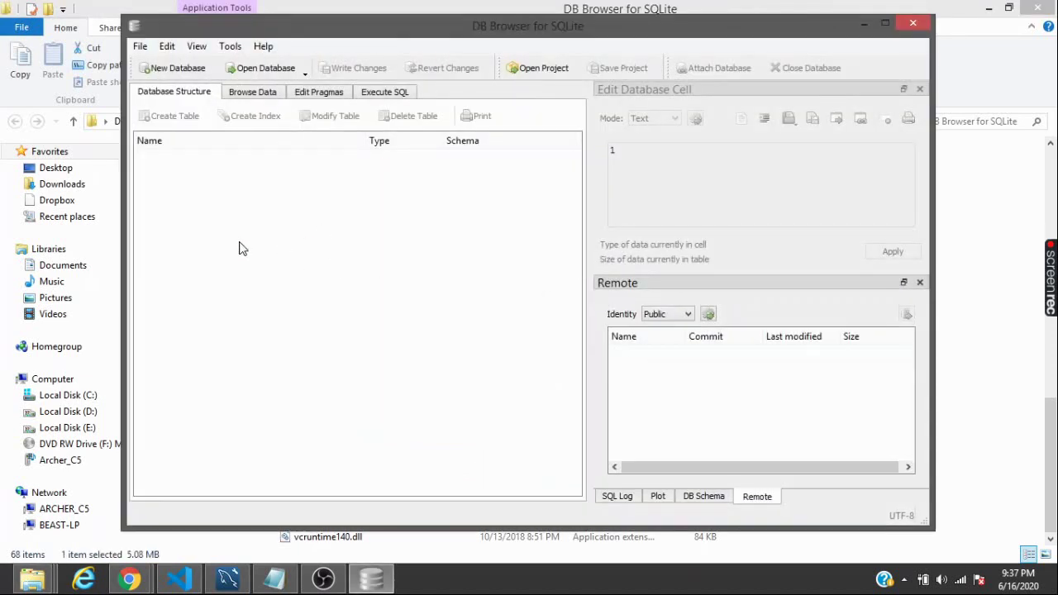
Create a new database file named TestData on the Desktop
click(170, 73)
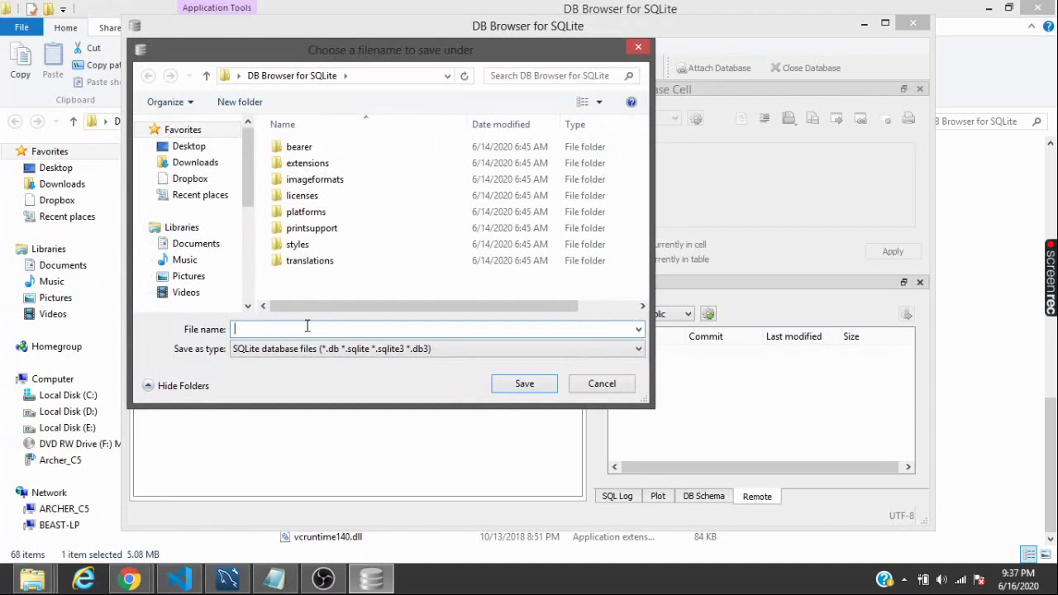
click(204, 149)
click(323, 326)
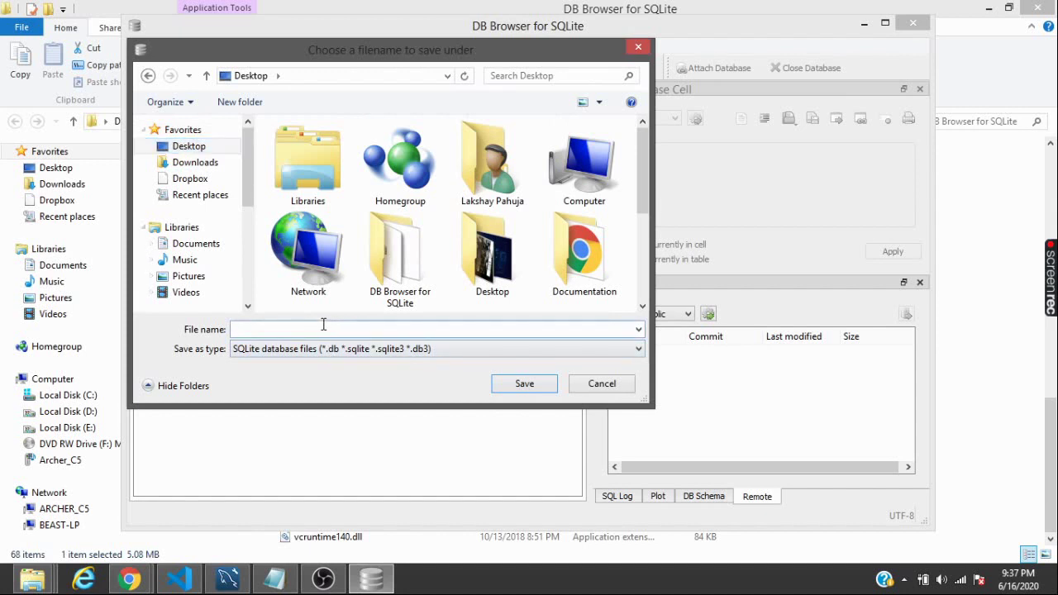
text(TestData)
click(525, 384)
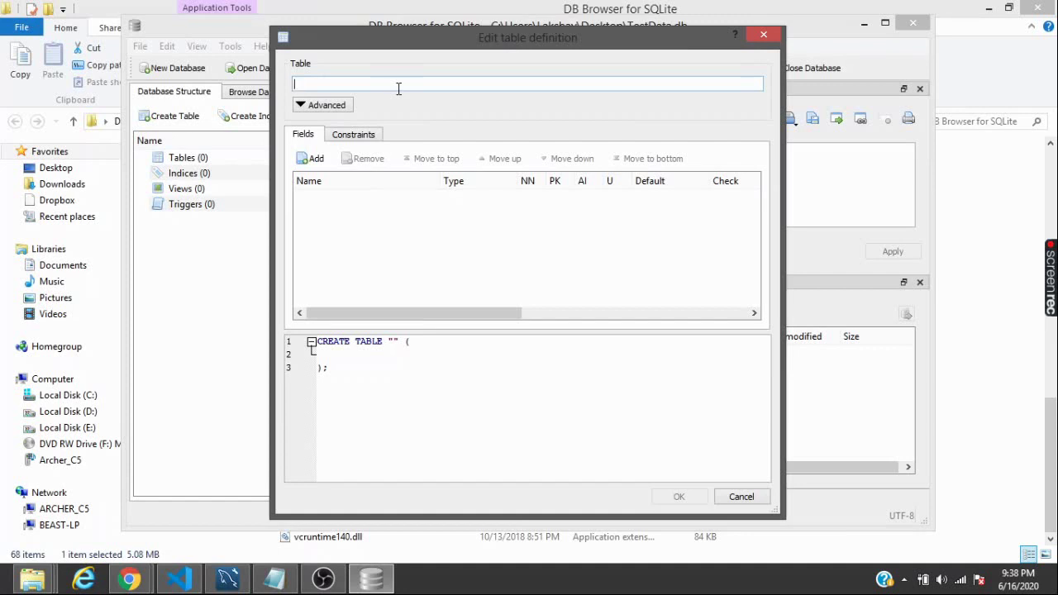
Name the new table Users and add two fields to it
text(u)
key(BackSpace)
text(Users)
click(321, 162)
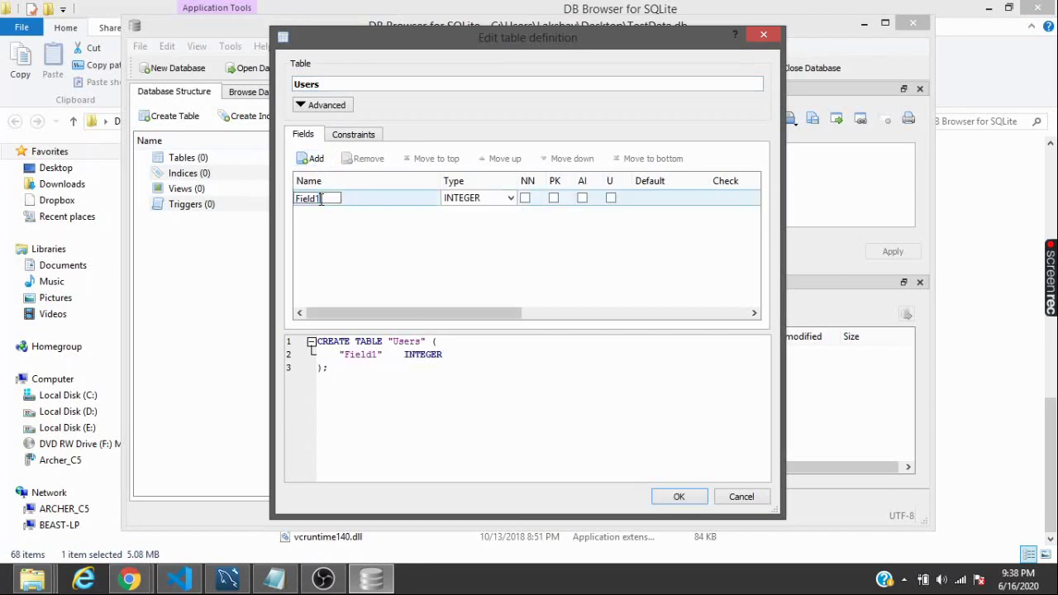
click(312, 162)
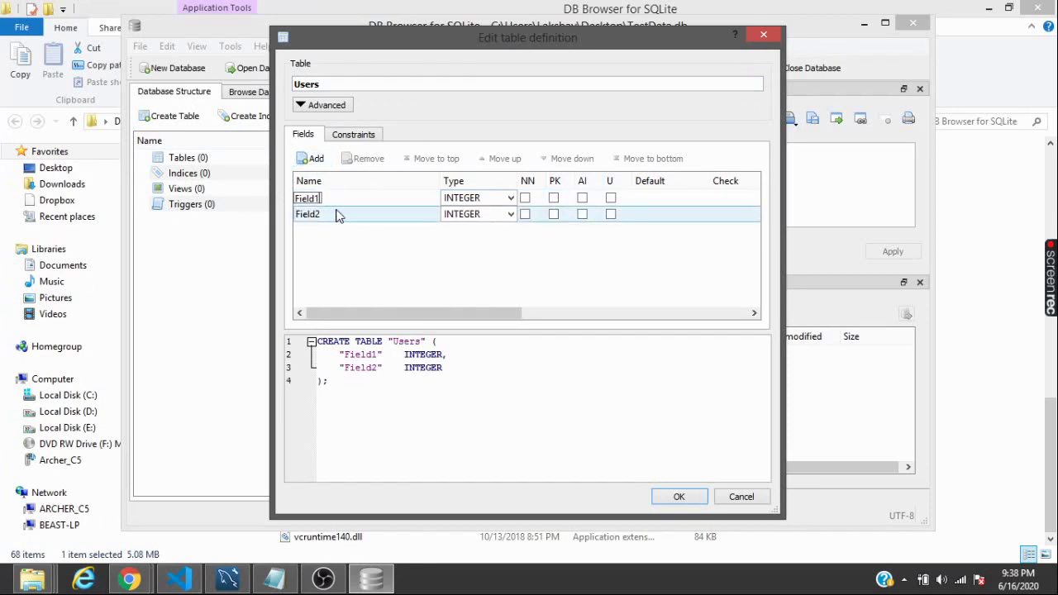
Rename the fields to Name and emailid, making emailid the primary key
click(314, 198)
key(BackSpace)
key(BackSpace)
key(BackSpace)
key(BackSpace)
key(BackSpace)
key(BackSpace)
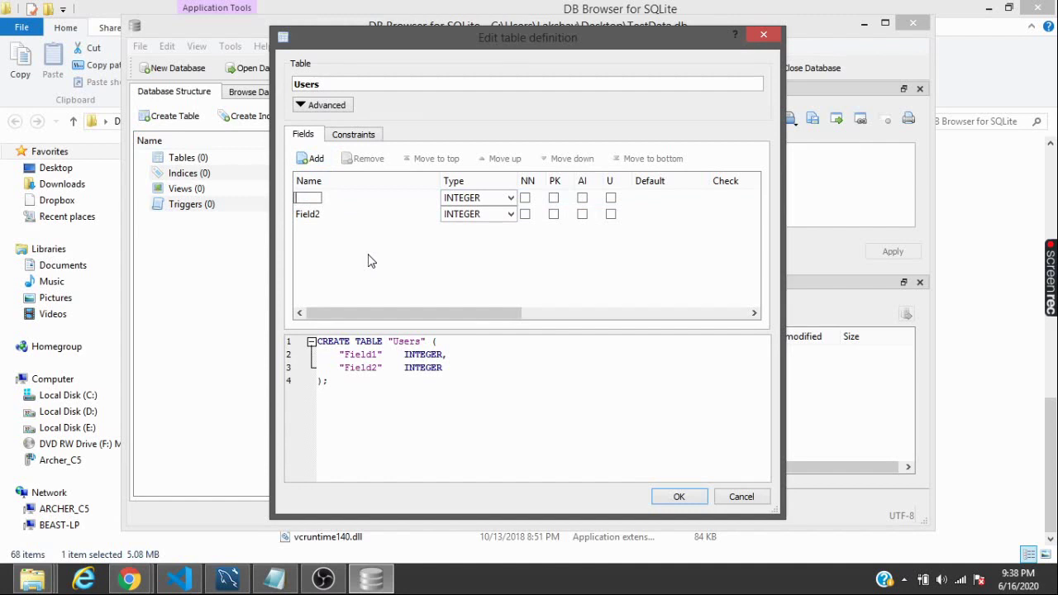
text(Name)
click(319, 215)
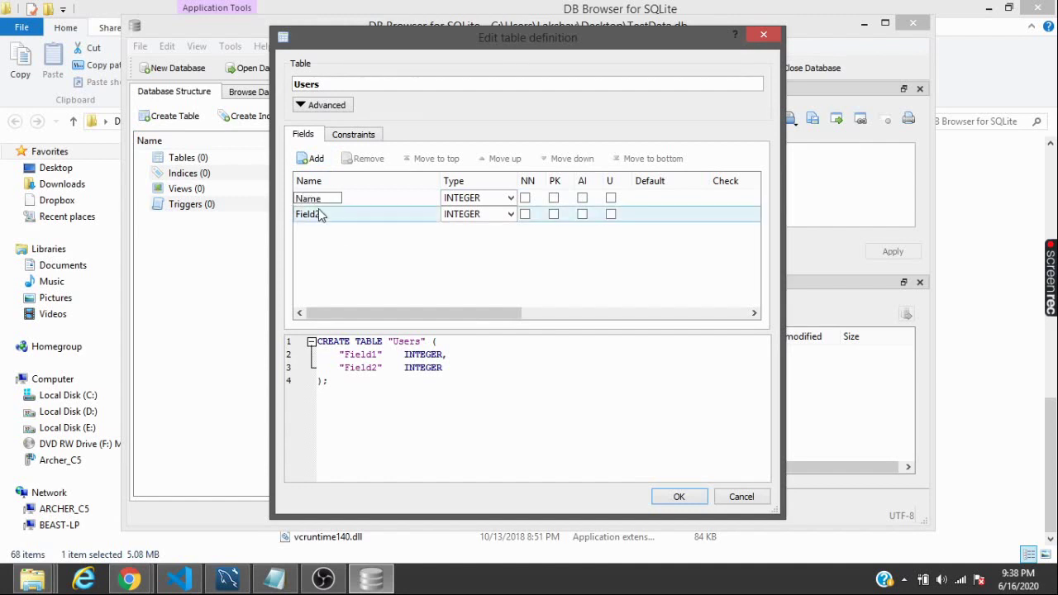
double_click(320, 214)
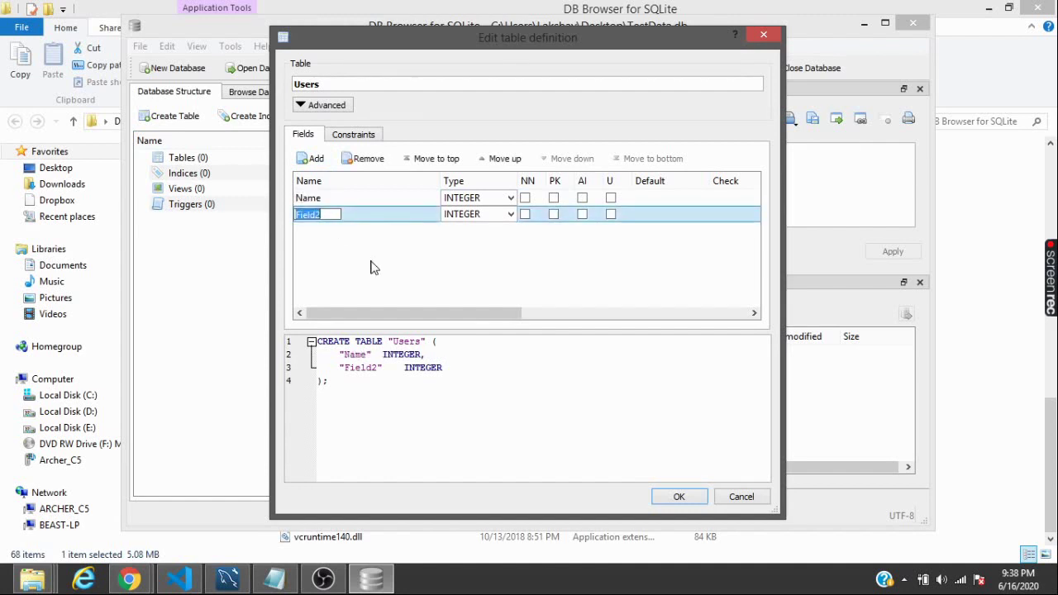
text(emailid)
key(Return)
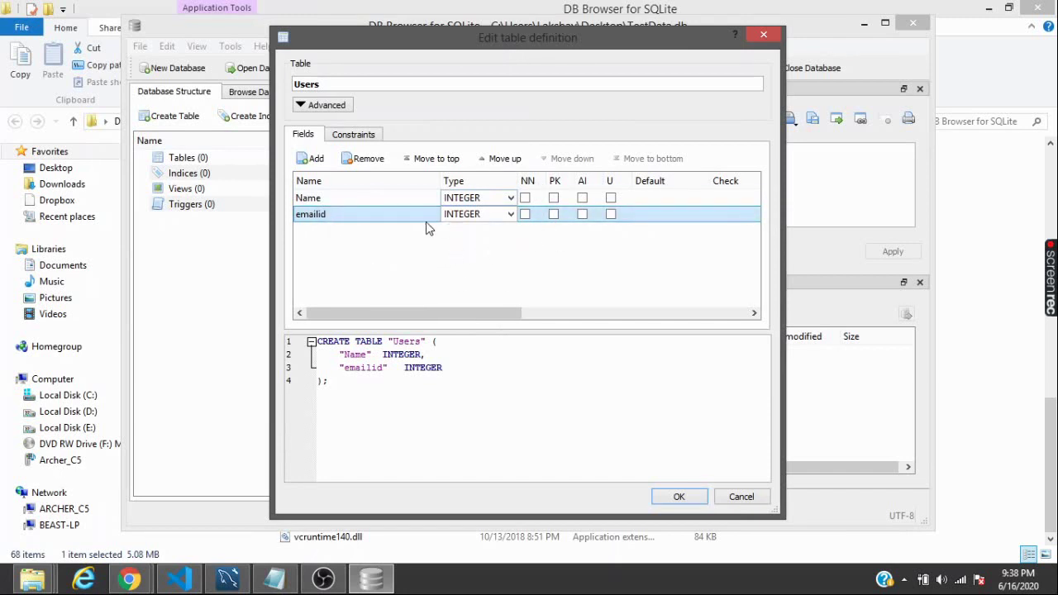
click(553, 215)
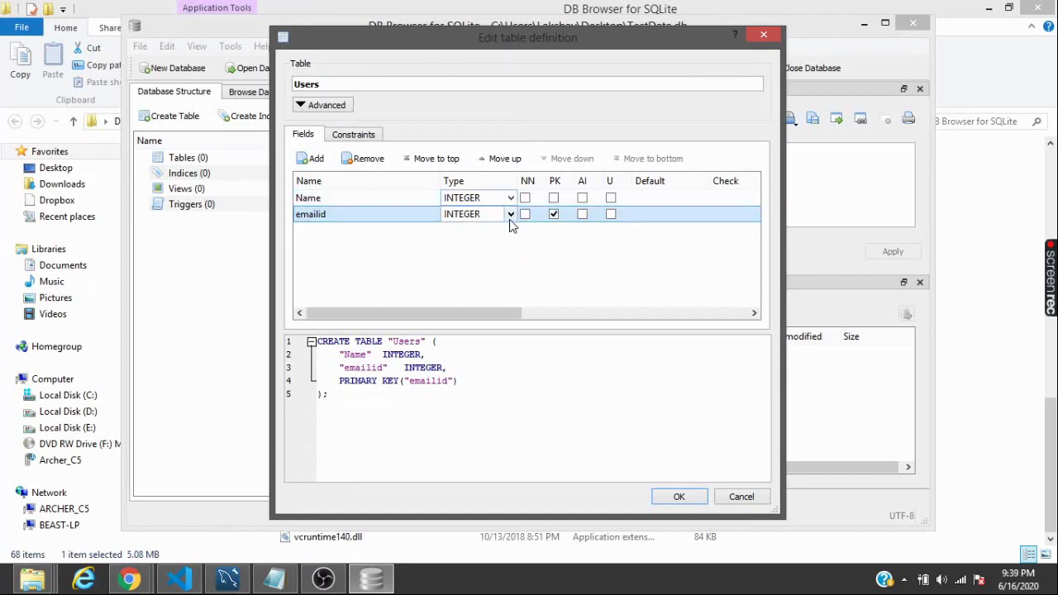
Set the Name and emailid field types to TEXT and create the Users table
click(511, 214)
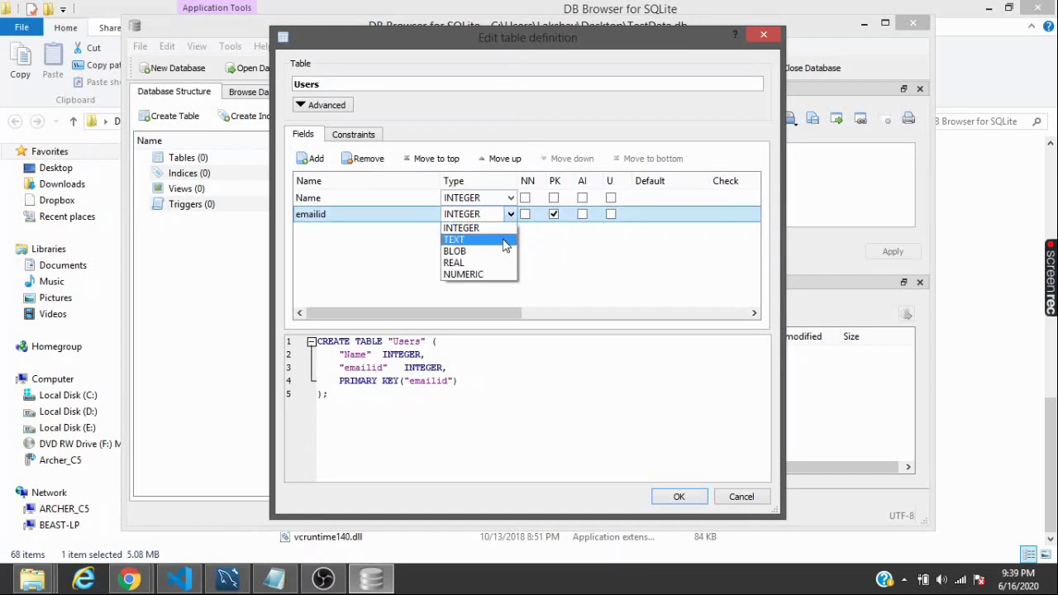
click(506, 240)
click(511, 198)
click(511, 198)
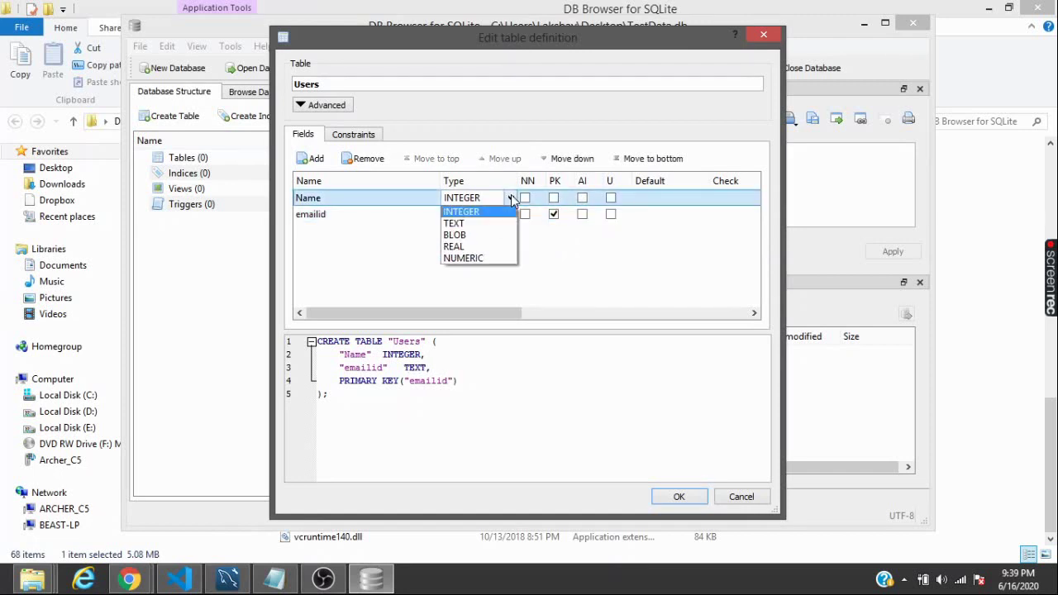
click(503, 223)
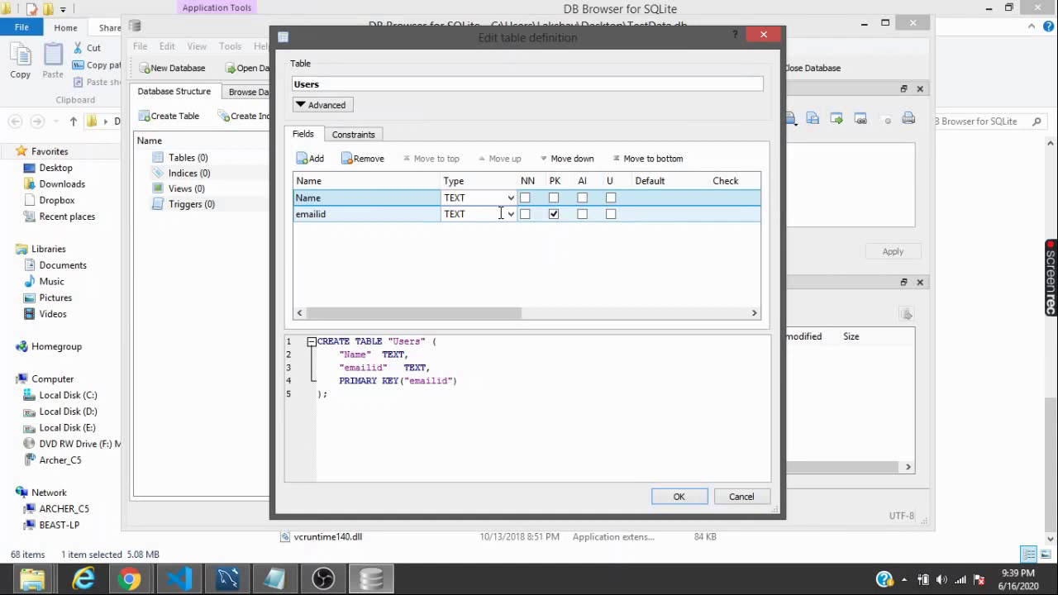
click(509, 200)
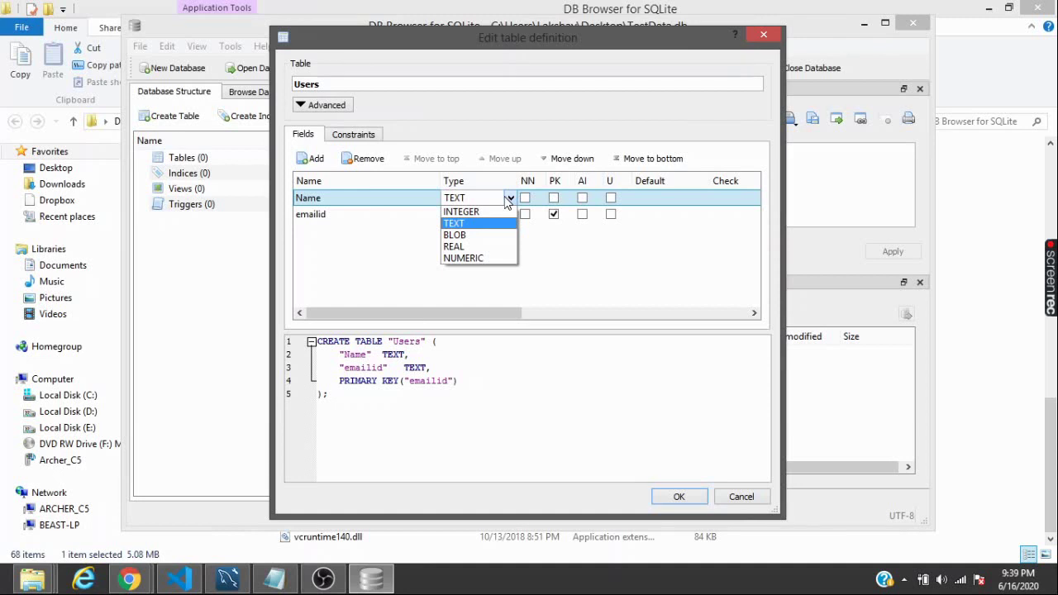
click(391, 256)
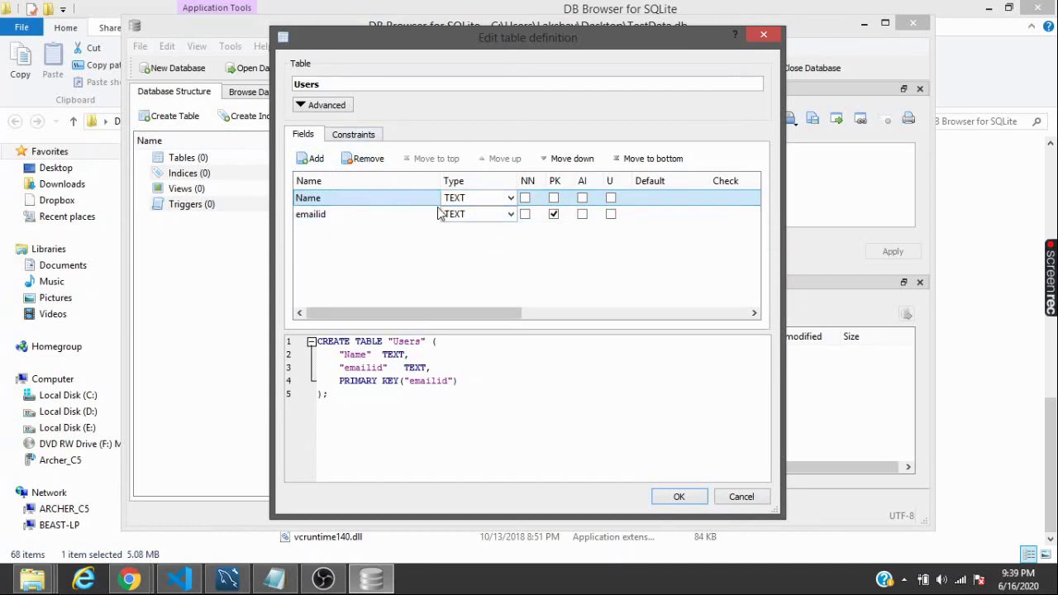
click(680, 497)
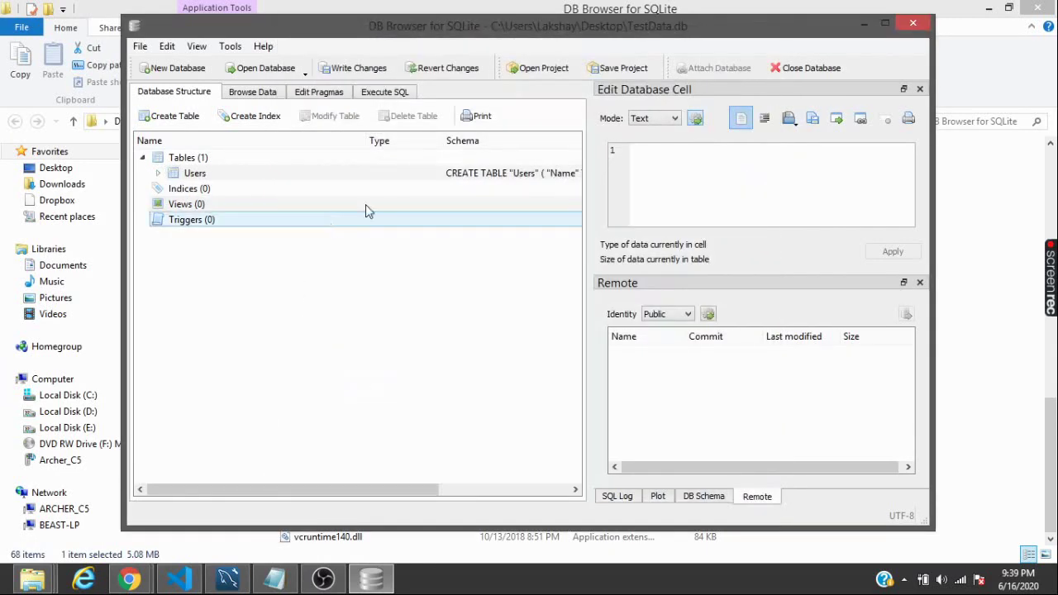
Maximize the window, write the changes to TestData.db, and close the database
double_click(681, 26)
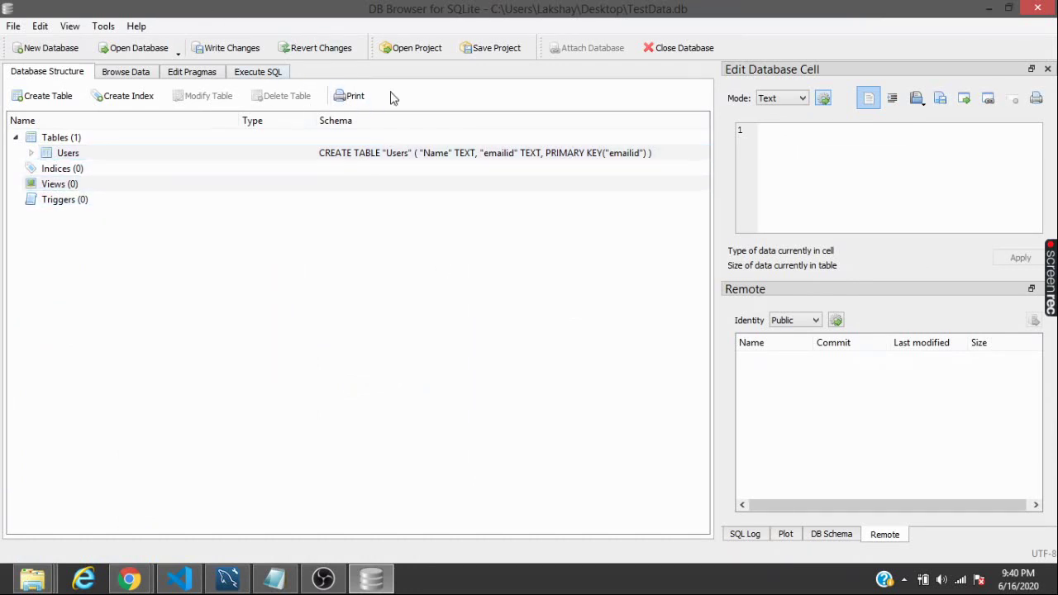
click(224, 50)
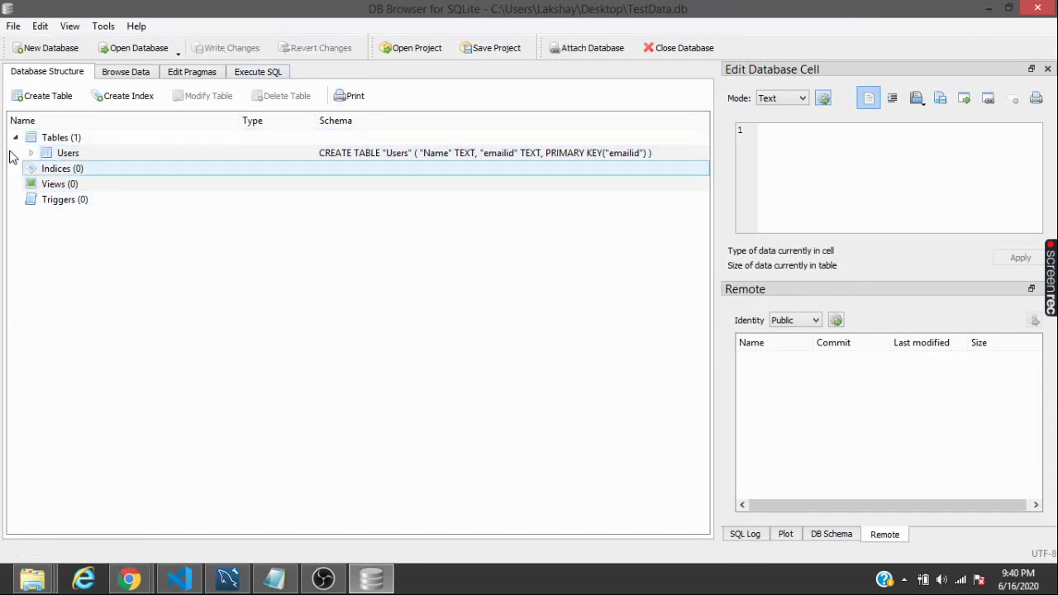
click(680, 48)
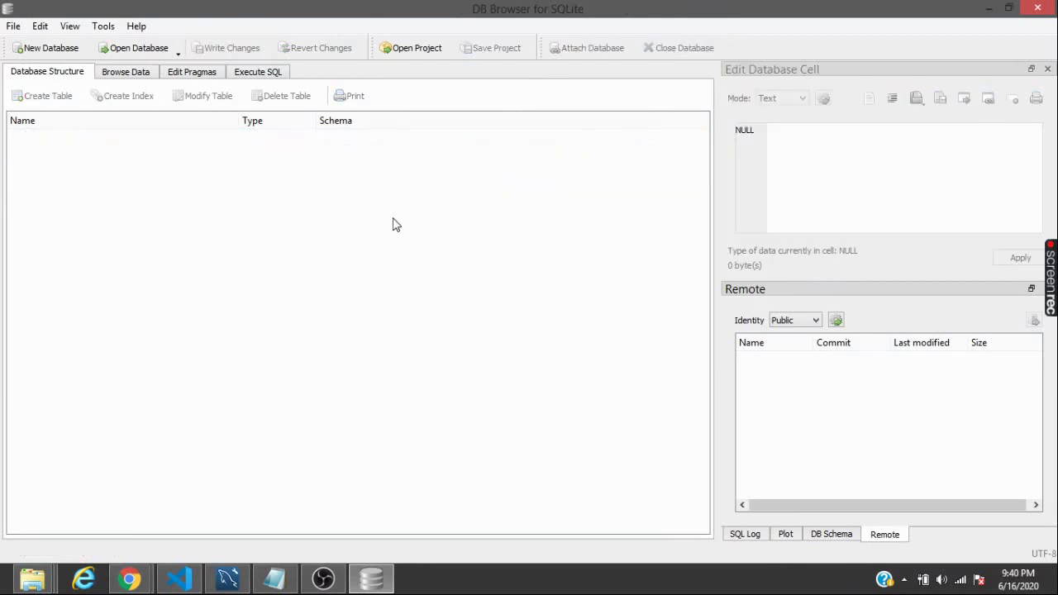
Reopen TestData.db from the Desktop
click(114, 56)
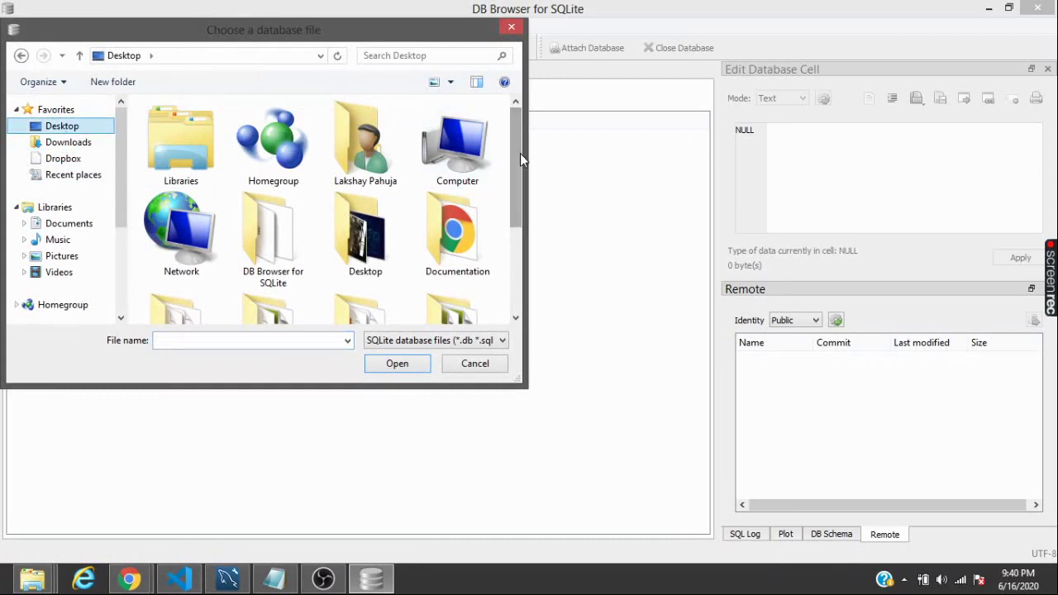
drag(520, 153, 515, 246)
click(458, 277)
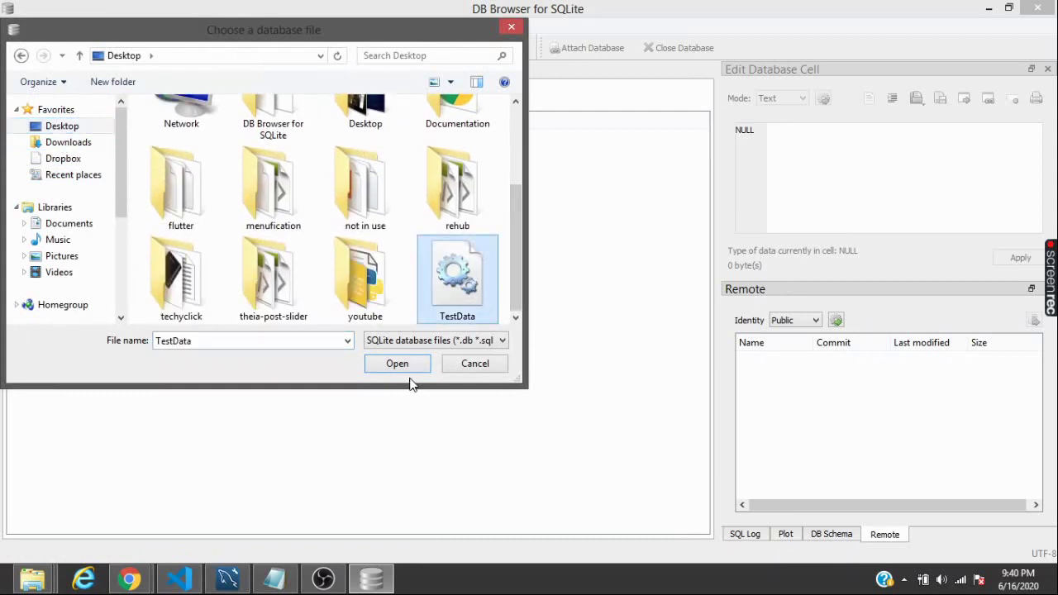
click(397, 364)
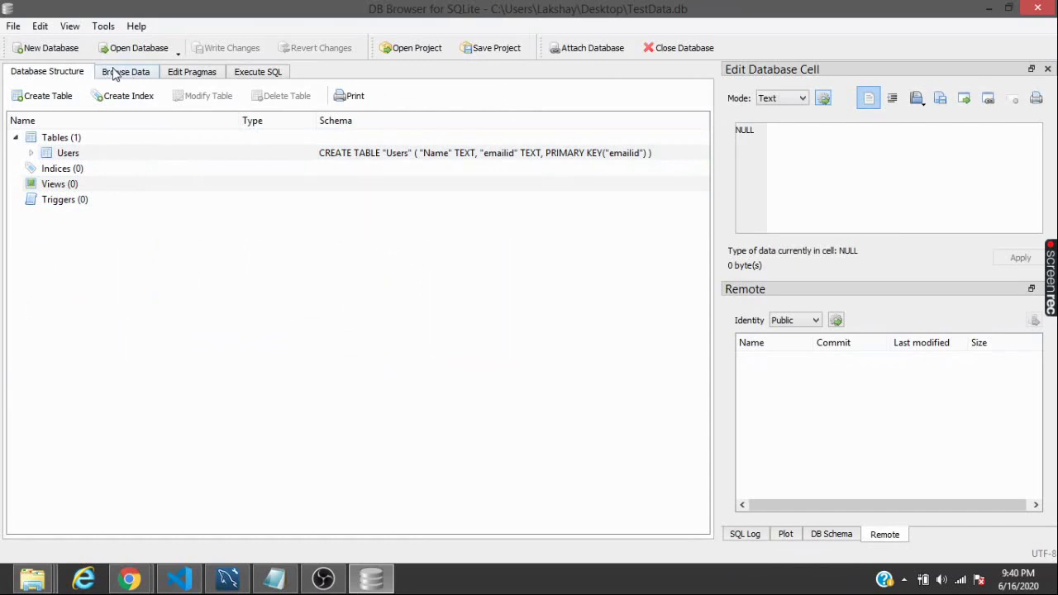
Check the table list in the Browse Data tab
click(116, 74)
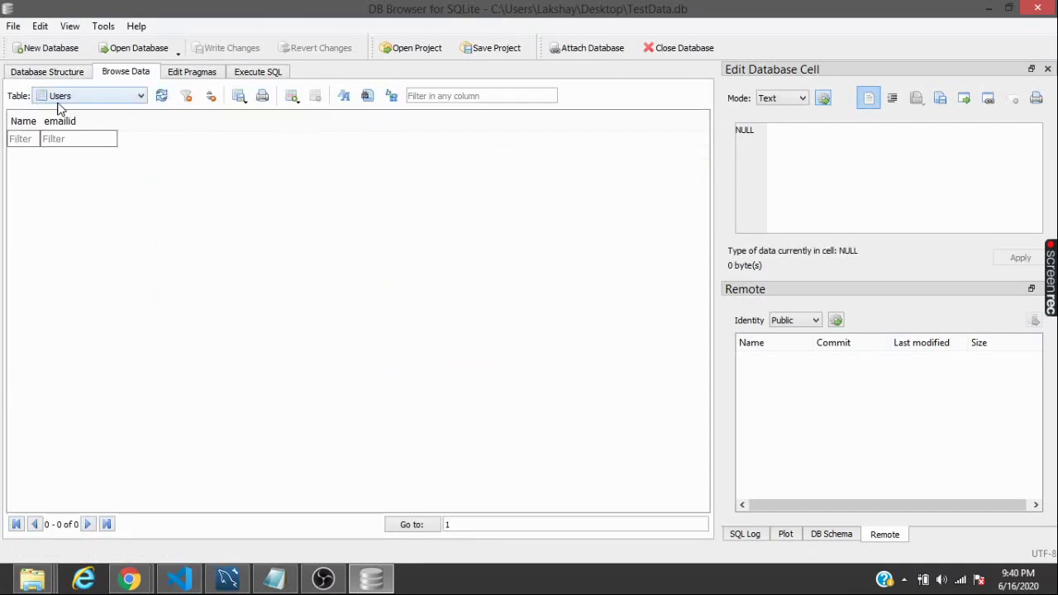
click(83, 97)
click(145, 178)
In Execute SQL, write an INSERT INTO Users(name,emailid) statement with name coders and an e-mail address
click(253, 75)
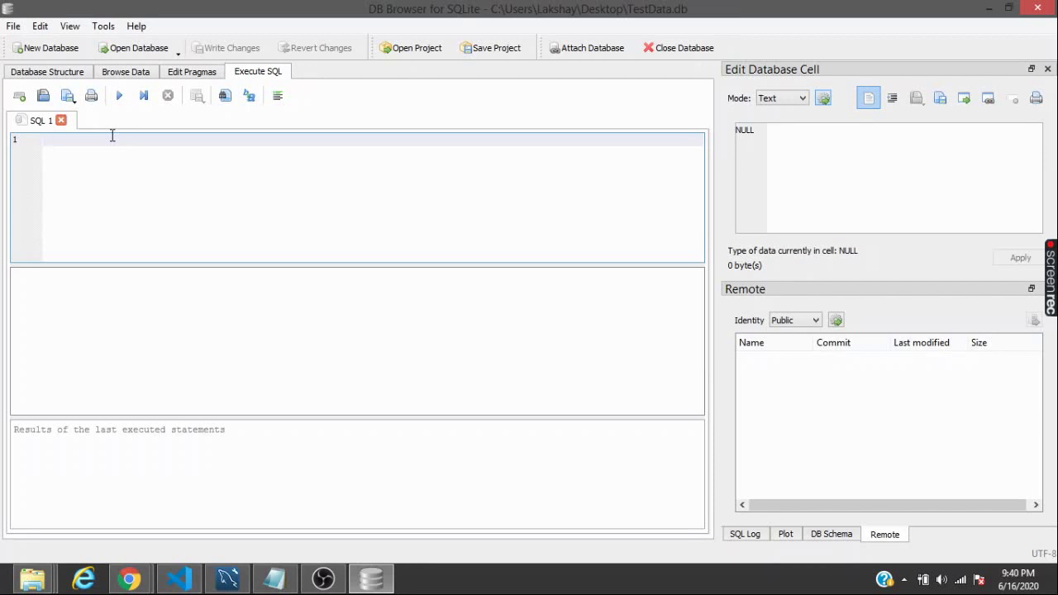
text(IN)
text(SERT)
text( INT)
text(===)
key(BackSpace)
key(BackSpace)
key(BackSpace)
key(BackSpace)
text(TO Use)
key(Escape)
text(rs(name,ema)
key(Return)
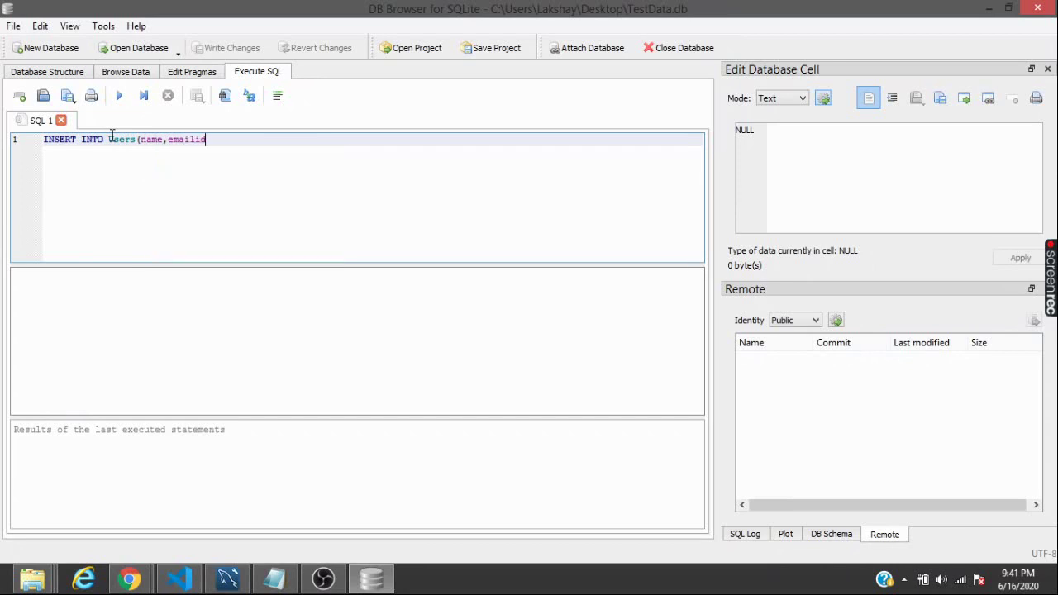
text()VALUE)
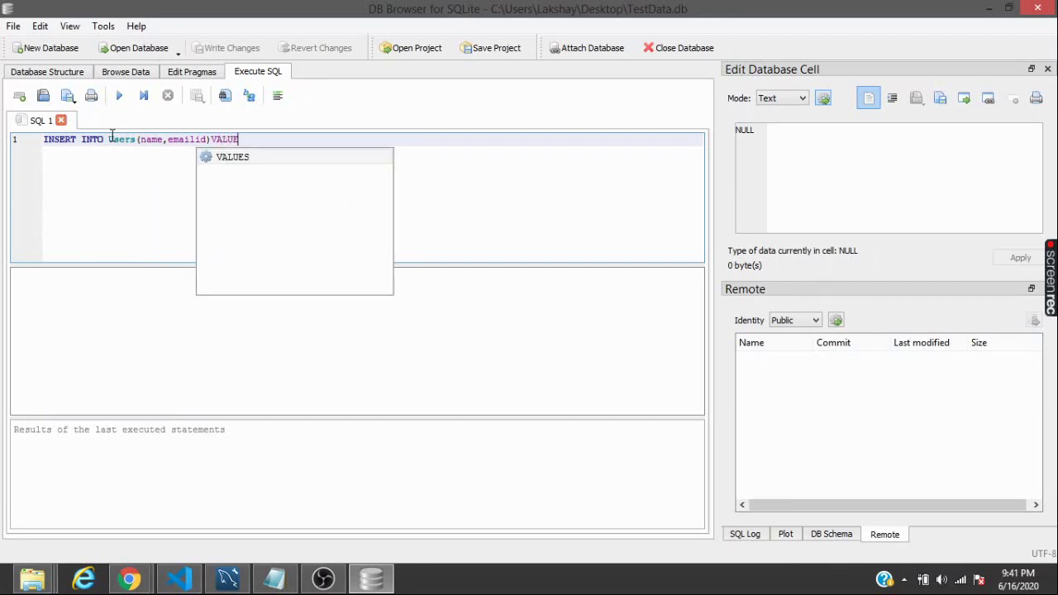
text(S(")
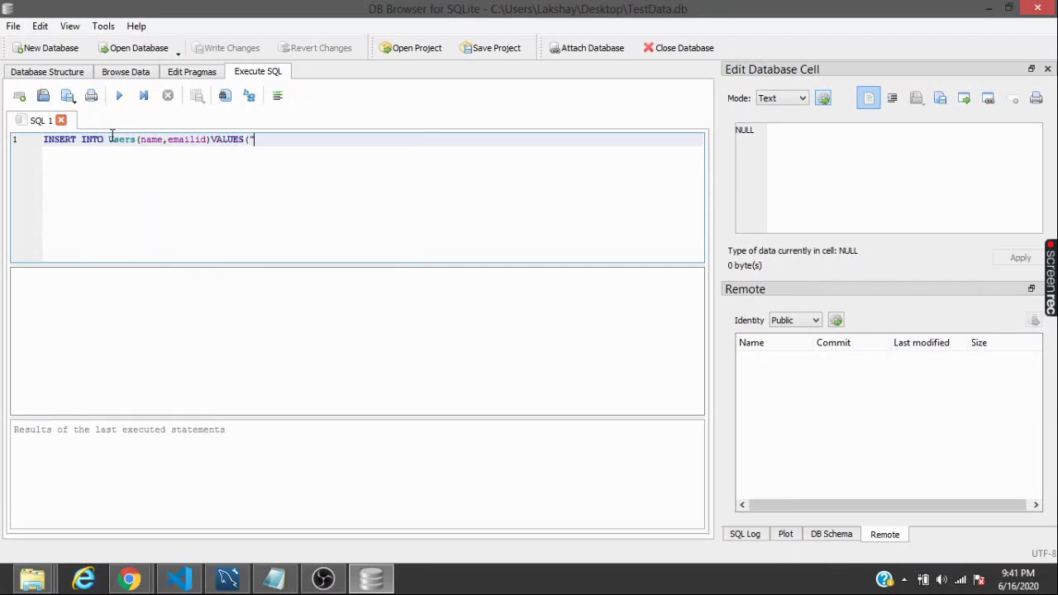
text(coders)
text(")
text(",")
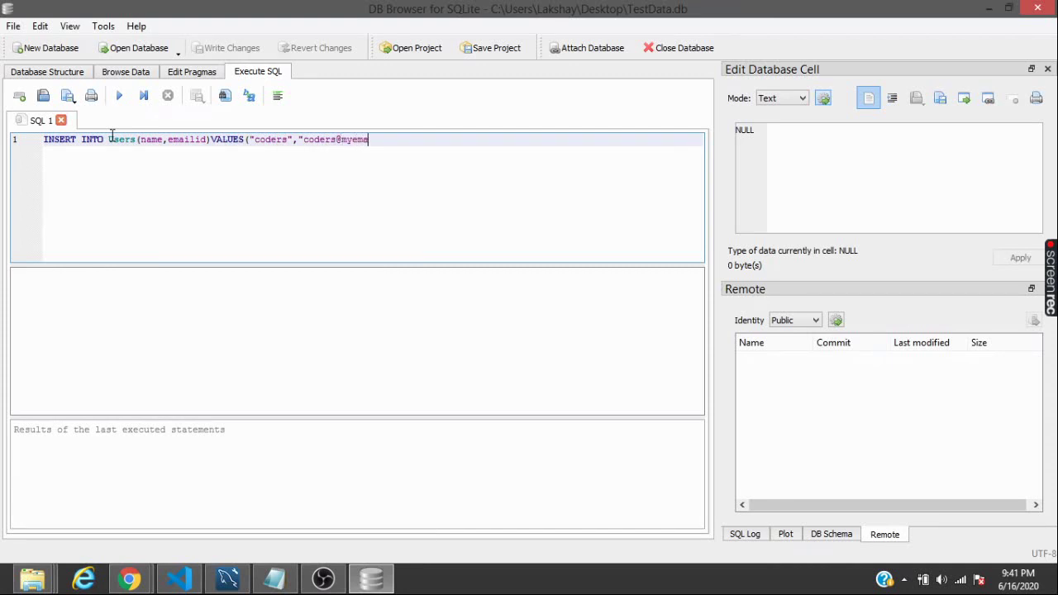
Run the INSERT statement and inspect the new Users row in Browse Data
click(124, 102)
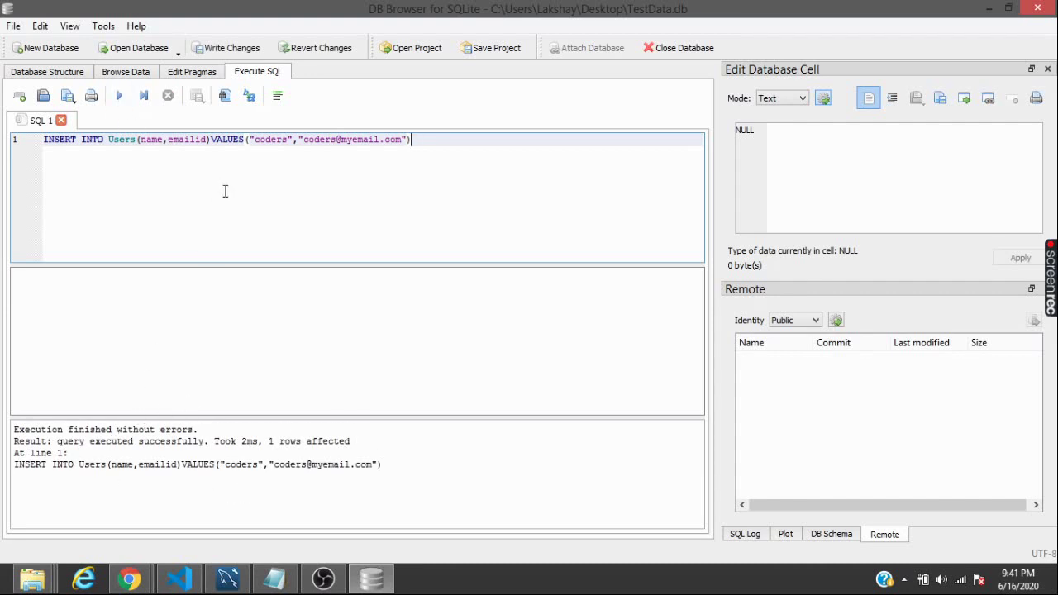
click(137, 72)
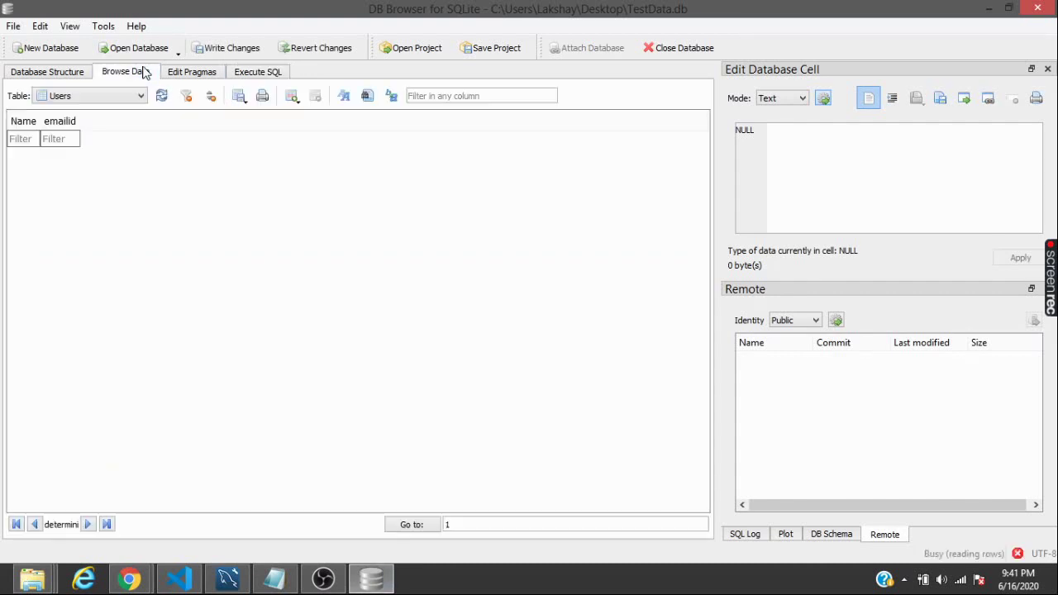
drag(53, 121, 343, 126)
click(225, 121)
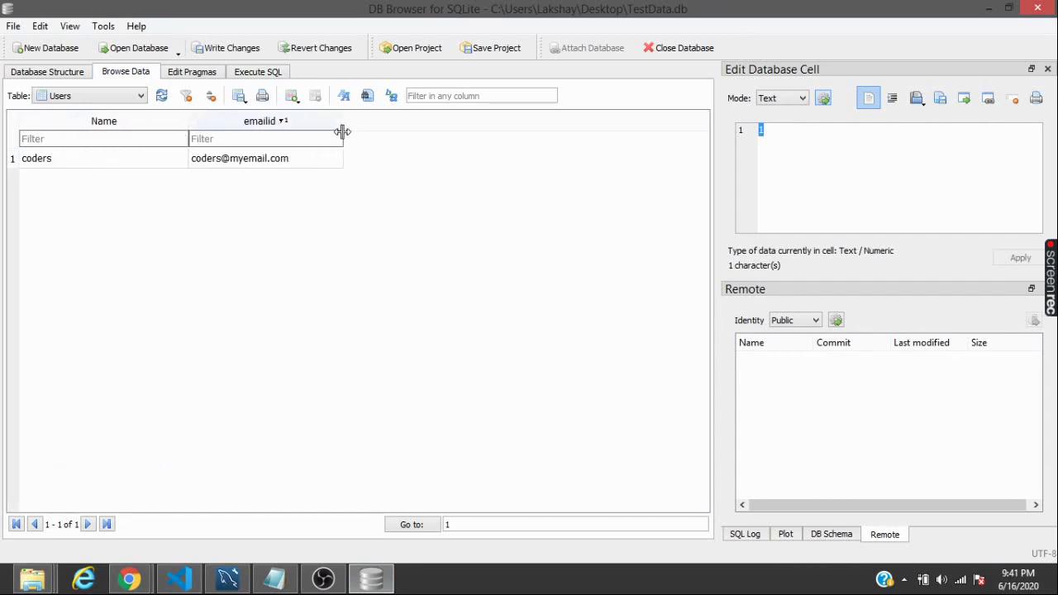
Write the changes to TestData.db and select Users in Database Structure
click(229, 48)
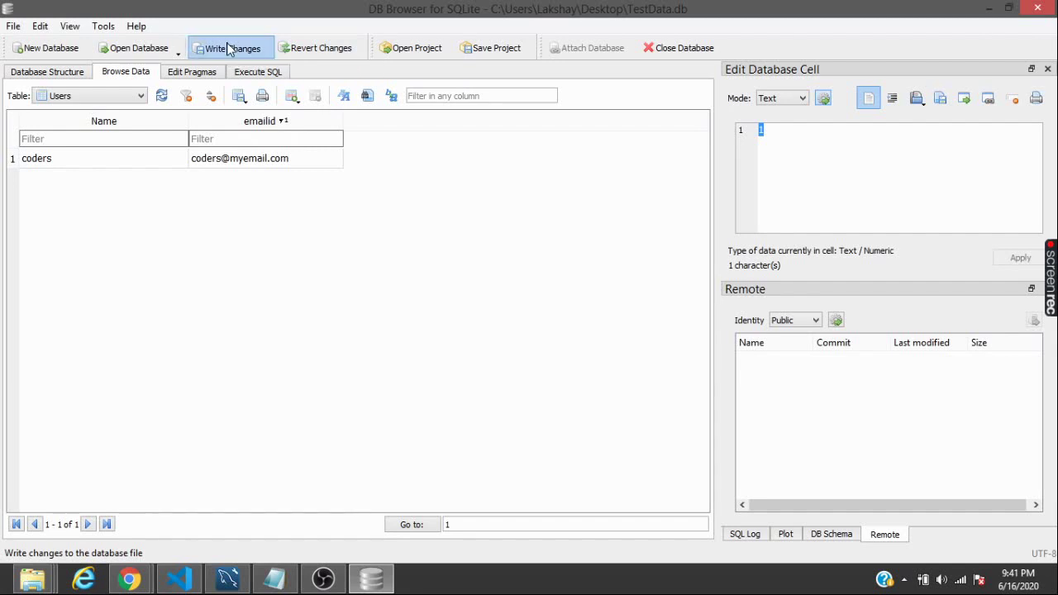
click(60, 74)
click(96, 155)
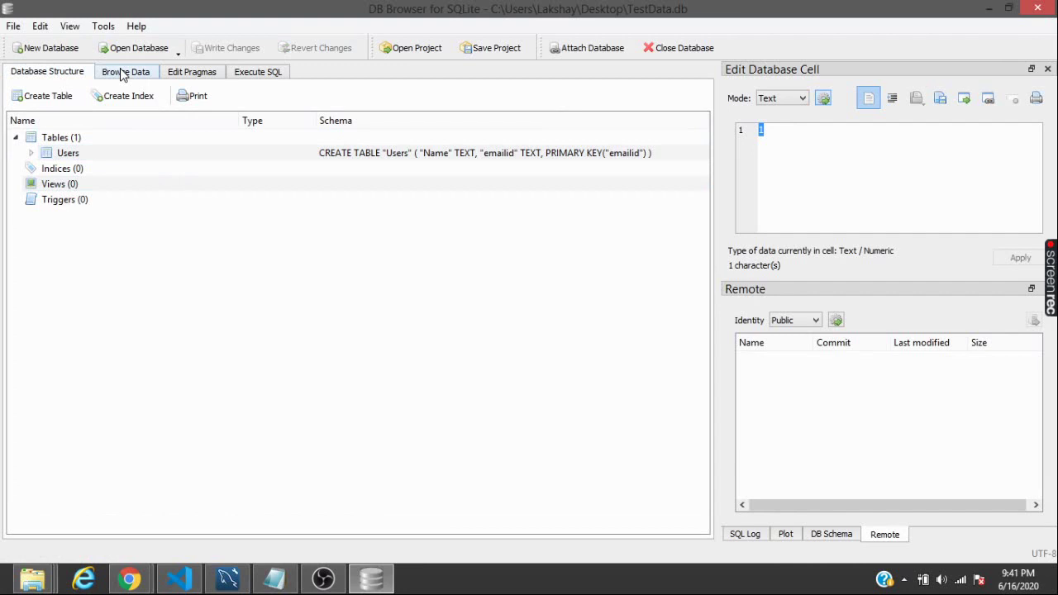
click(674, 48)
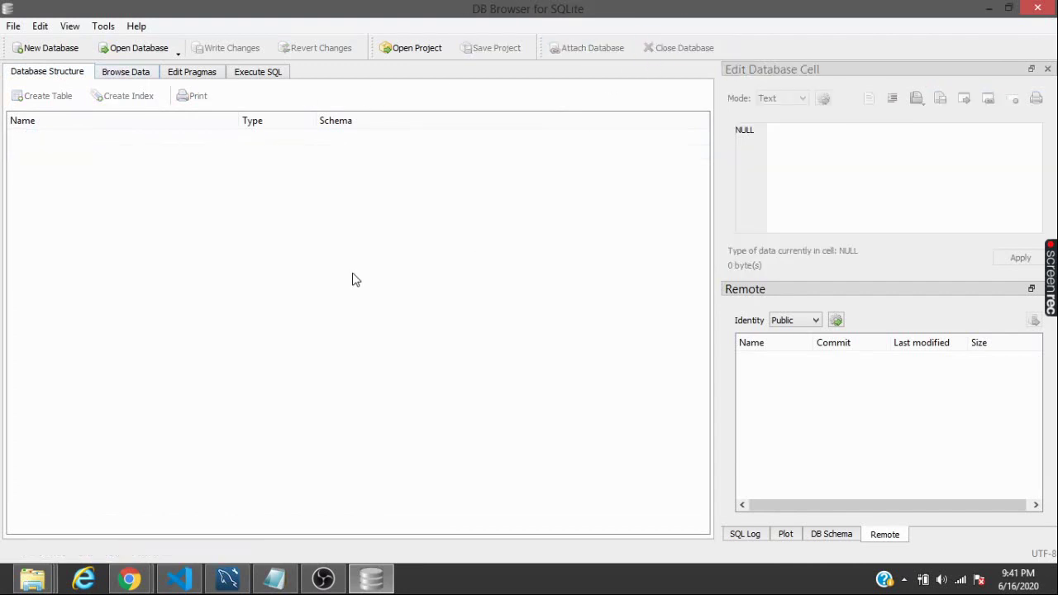
click(99, 51)
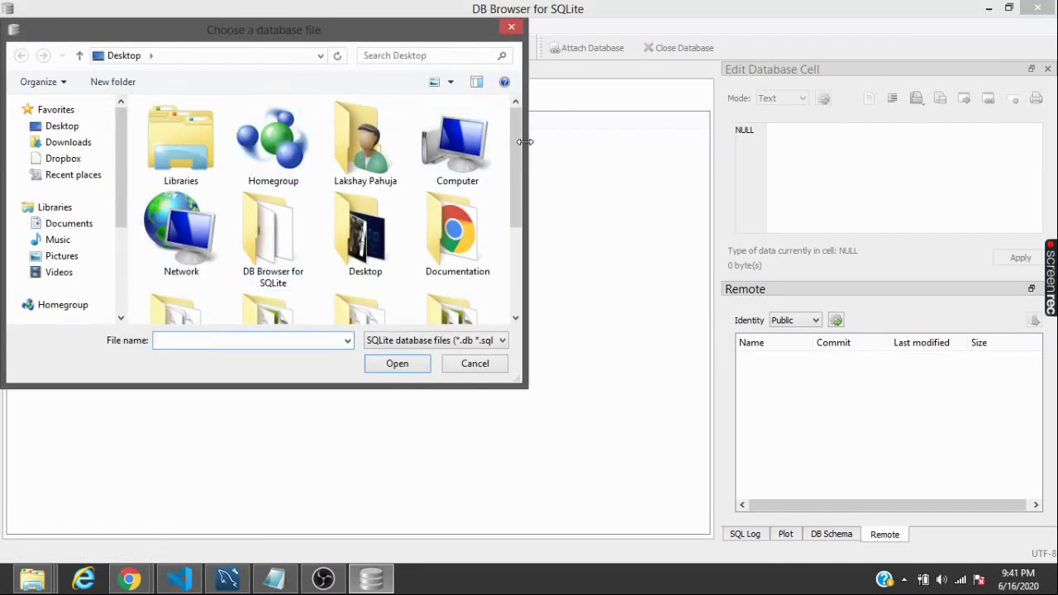
drag(503, 150, 506, 262)
click(441, 281)
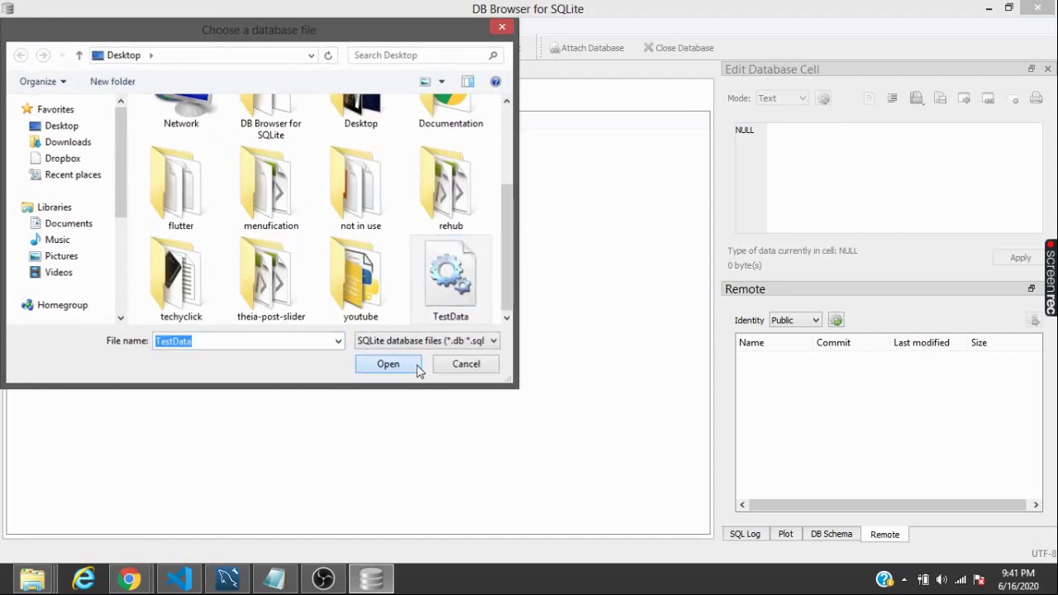
click(417, 365)
click(119, 72)
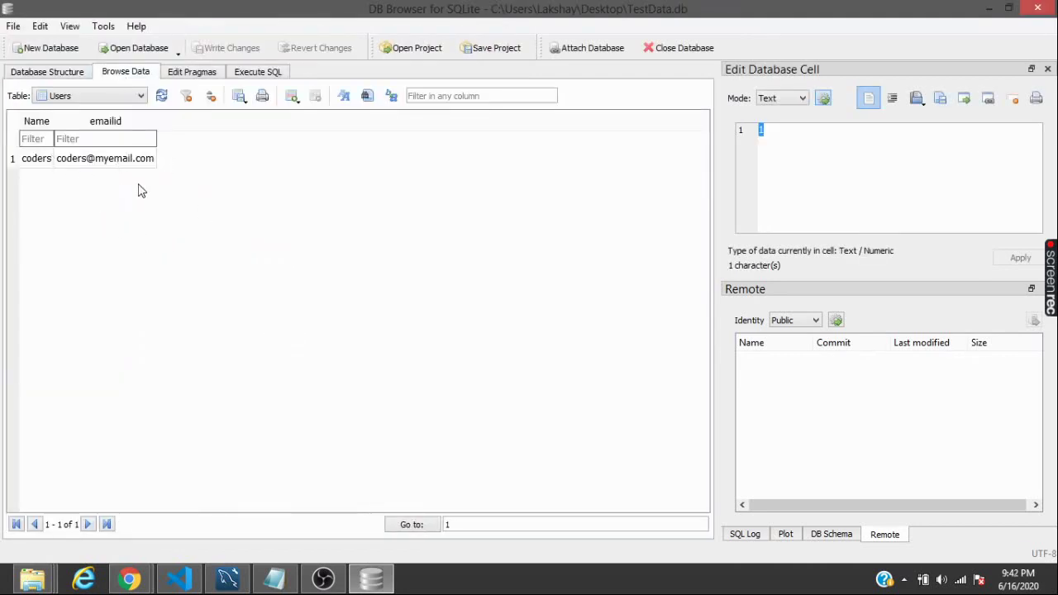
click(66, 73)
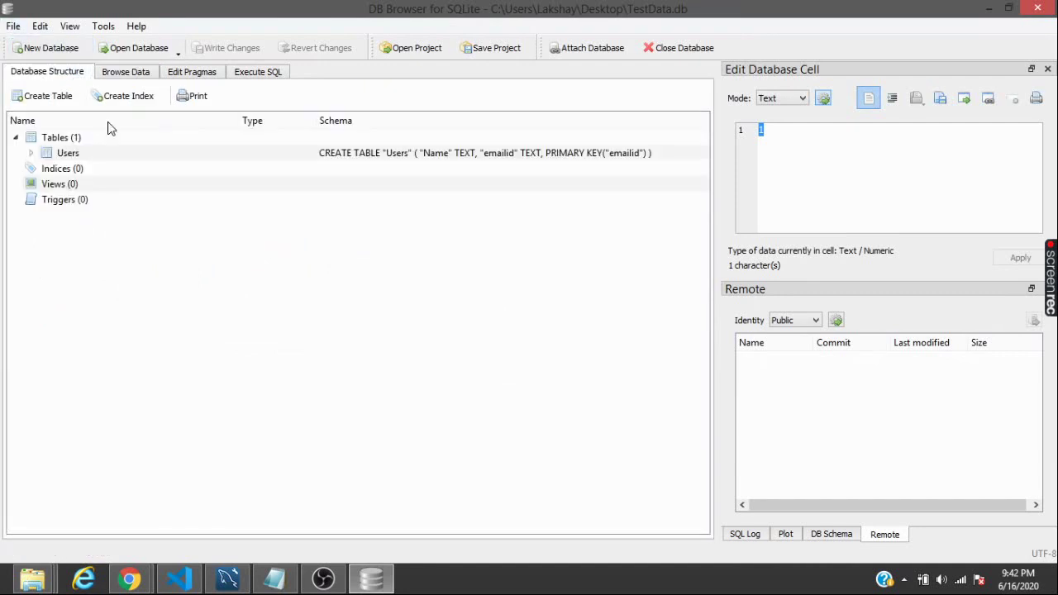